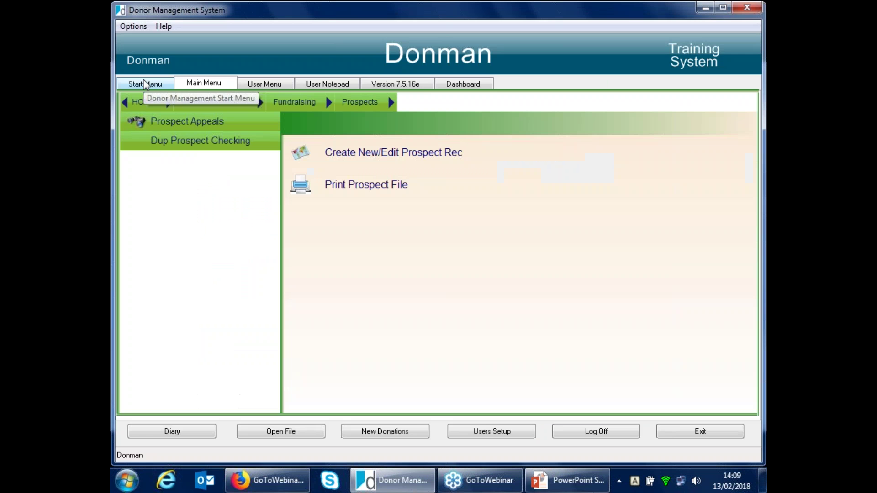
- Leave the prospect record and return to the Start Menu page
click(145, 85)
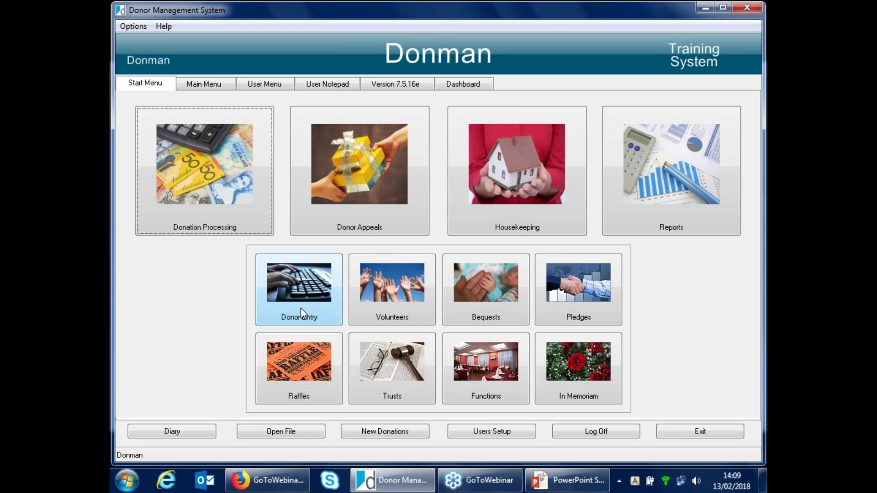
- Find the Smith prospect with Multifind in Donor Entry and confirm its transfer to donors
click(302, 297)
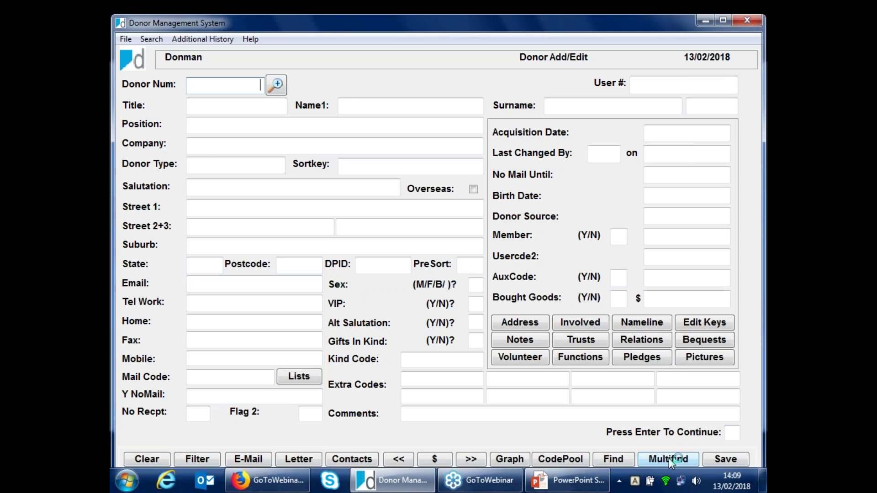
click(668, 459)
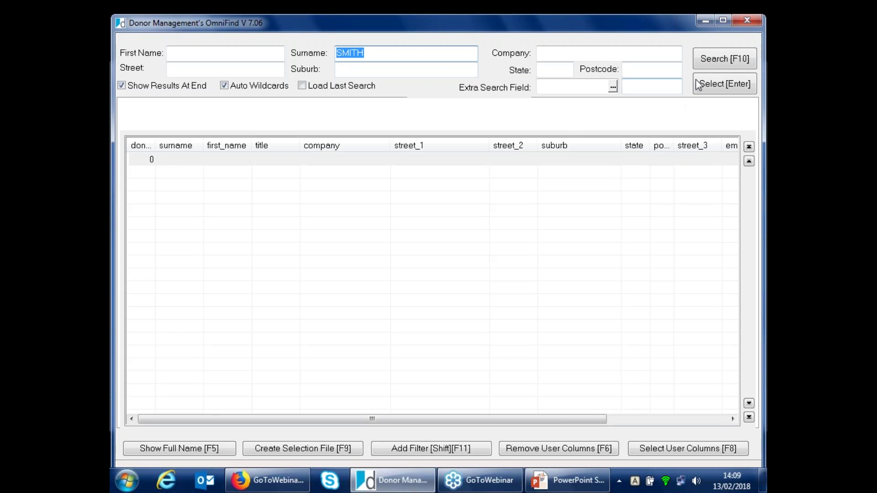
click(714, 62)
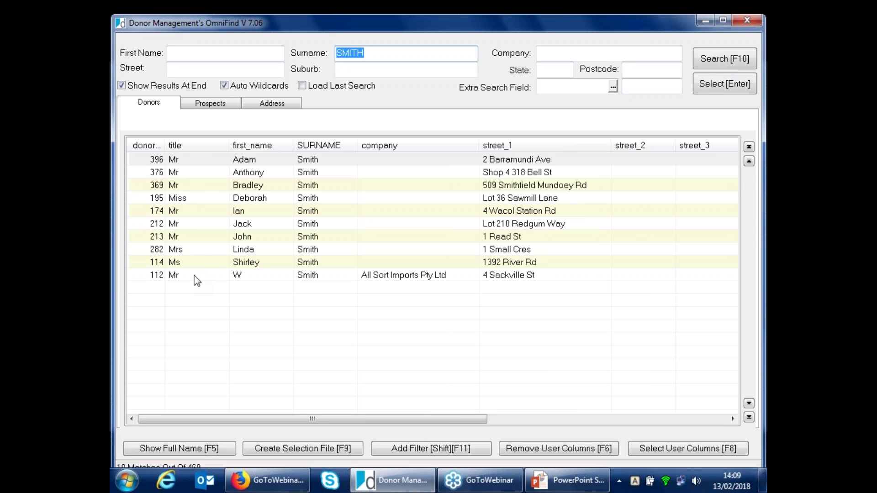
click(216, 106)
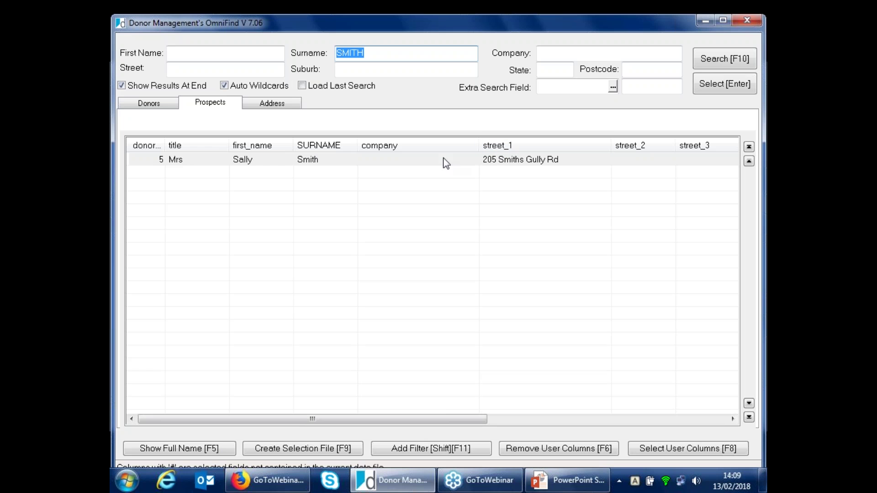
click(329, 160)
double_click(328, 160)
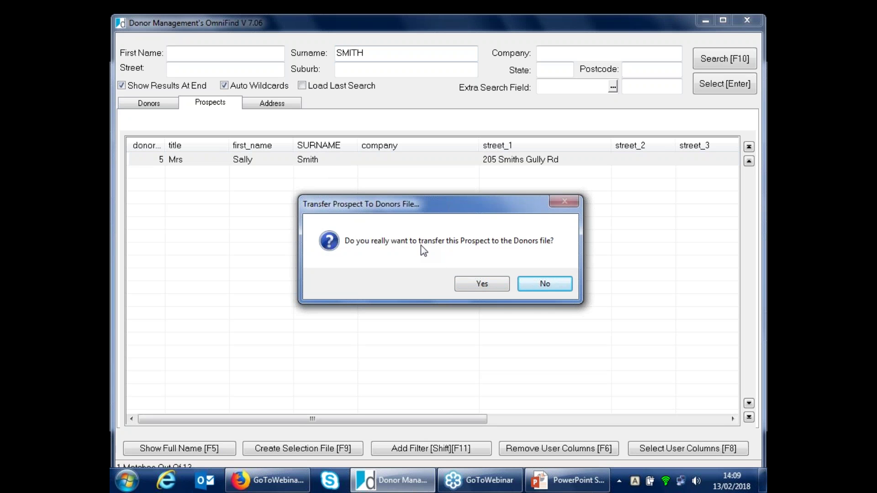
click(492, 281)
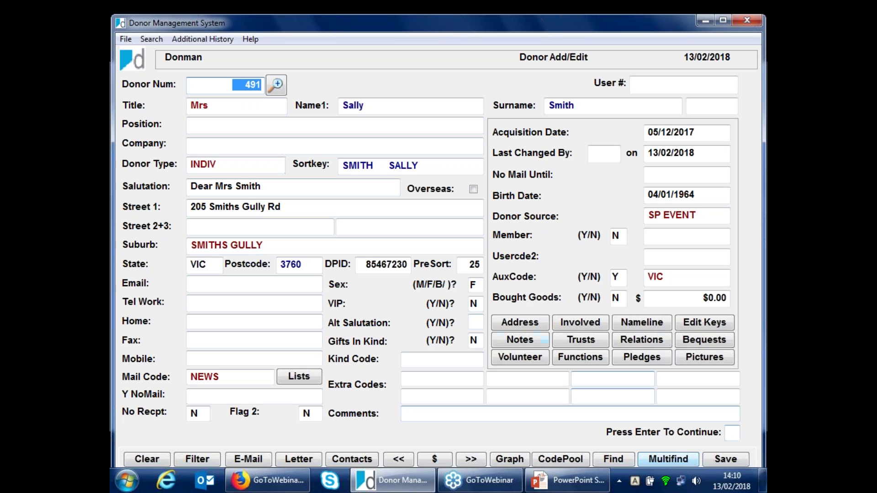
- Save new donor 491, continue past the donation summary, and clear the donor form
click(727, 458)
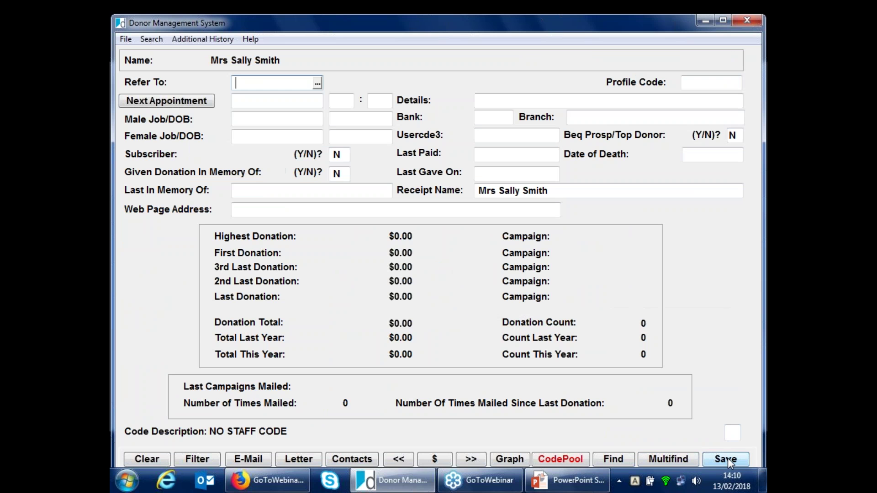
click(727, 458)
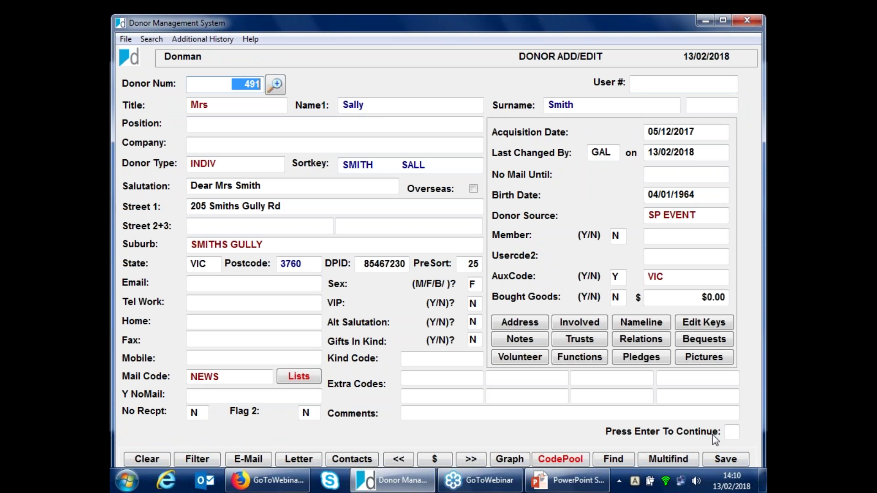
key(Return)
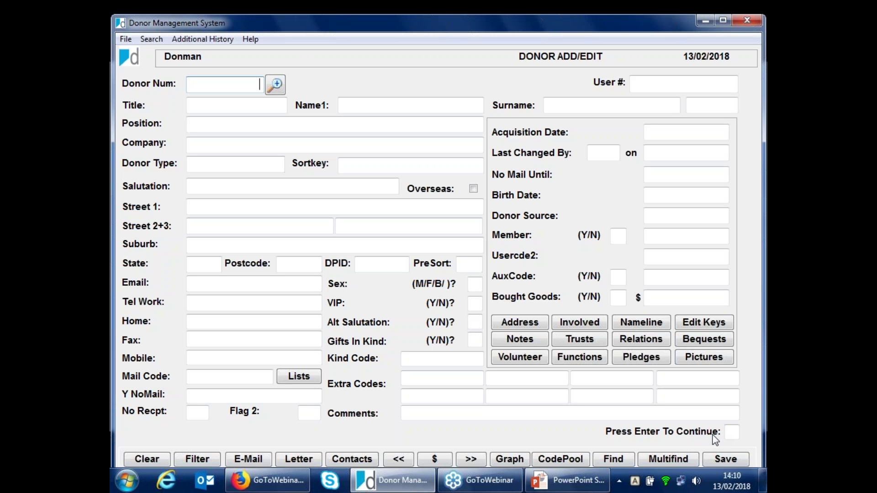
- Transfer prospect 8 to donors, confirming with Y, loading it as donor 492
key(Return)
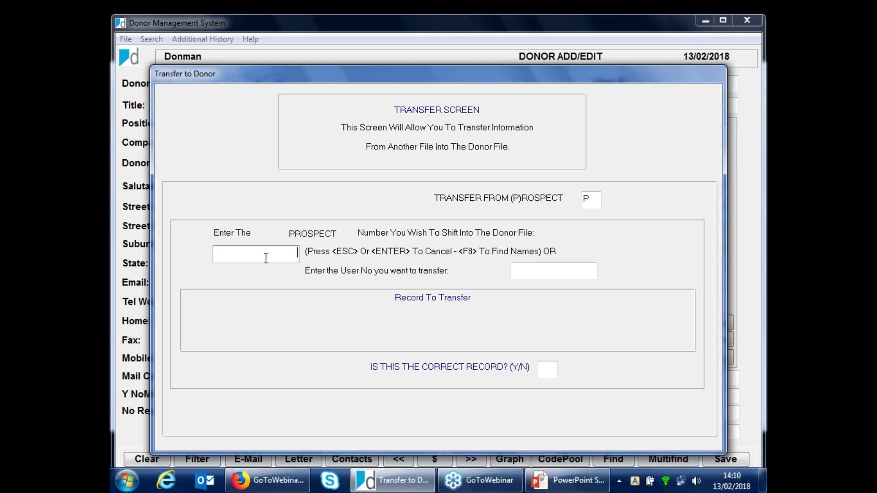
text(8)
key(Return)
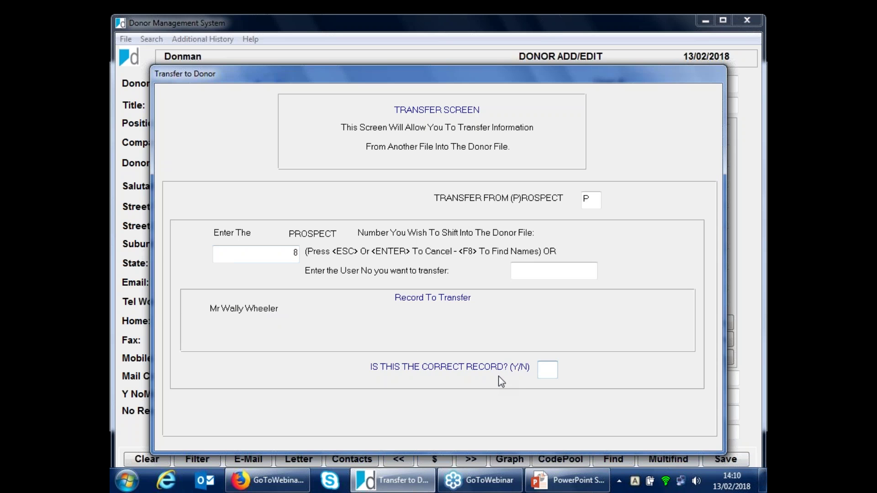
text(Y)
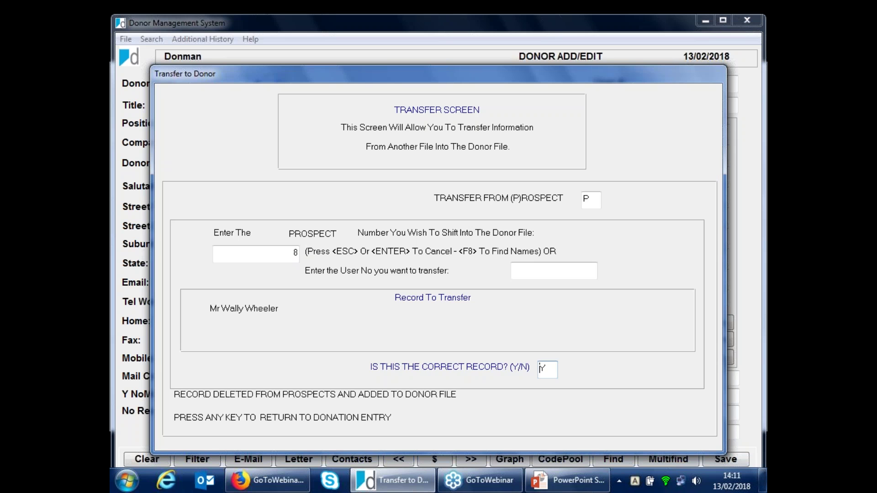
key(Return)
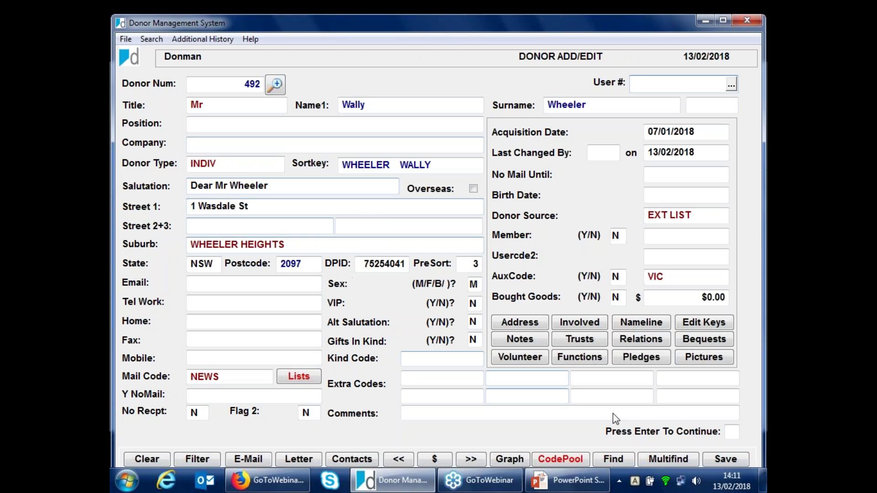
click(667, 460)
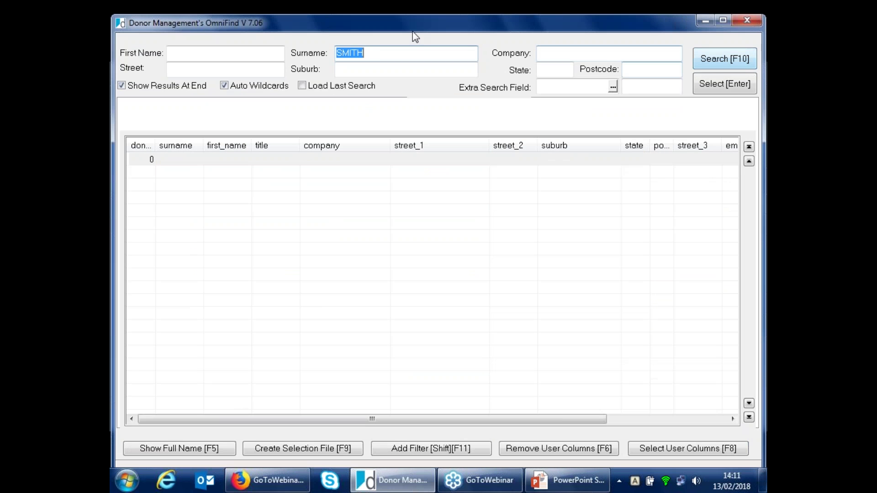
key(BackSpace)
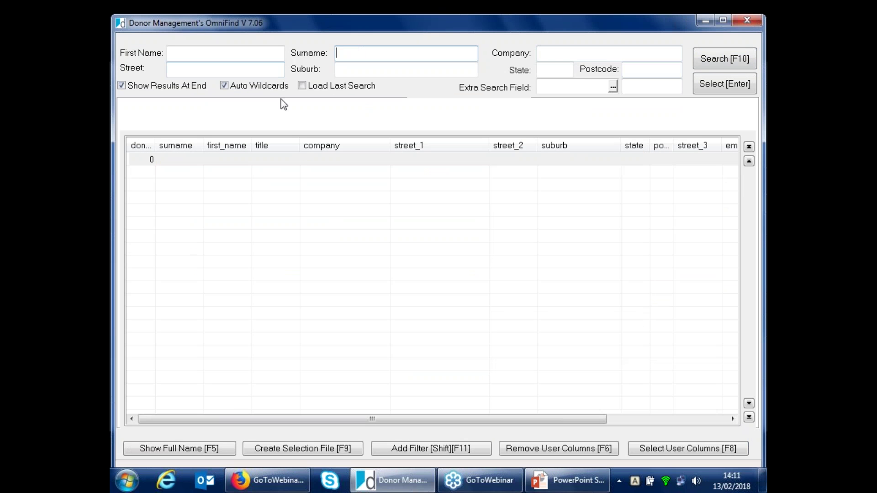
click(710, 60)
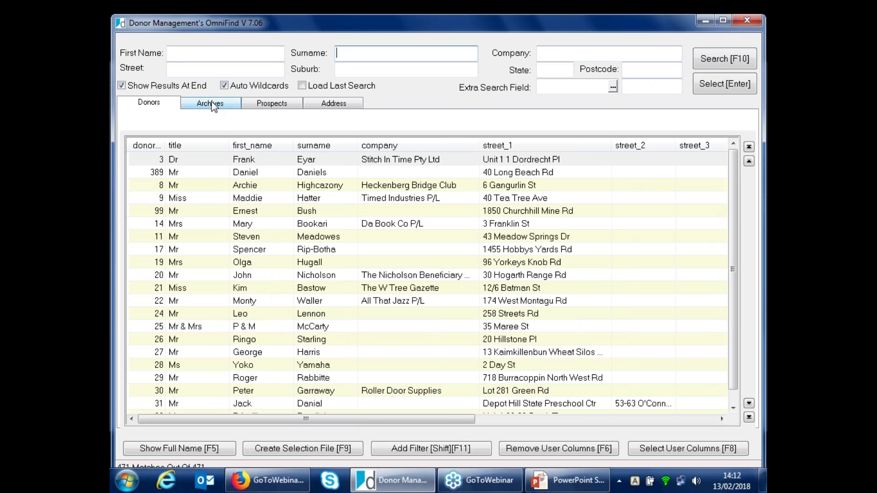
click(268, 104)
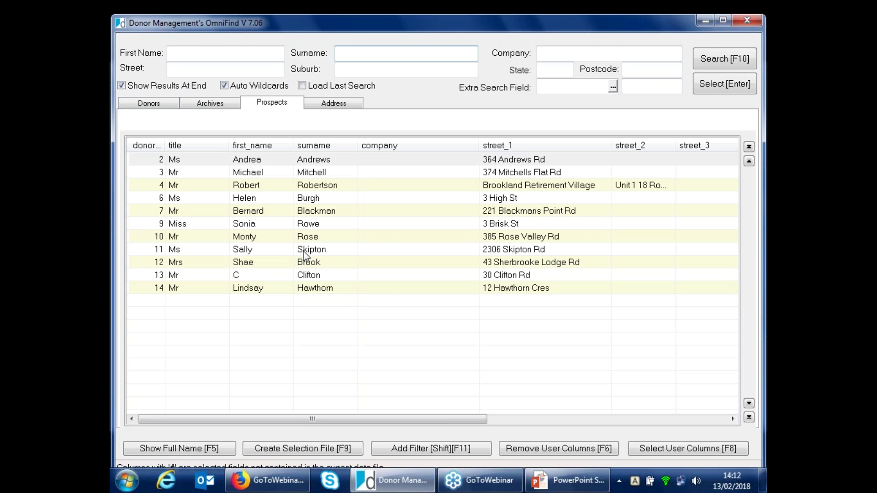
key(Escape)
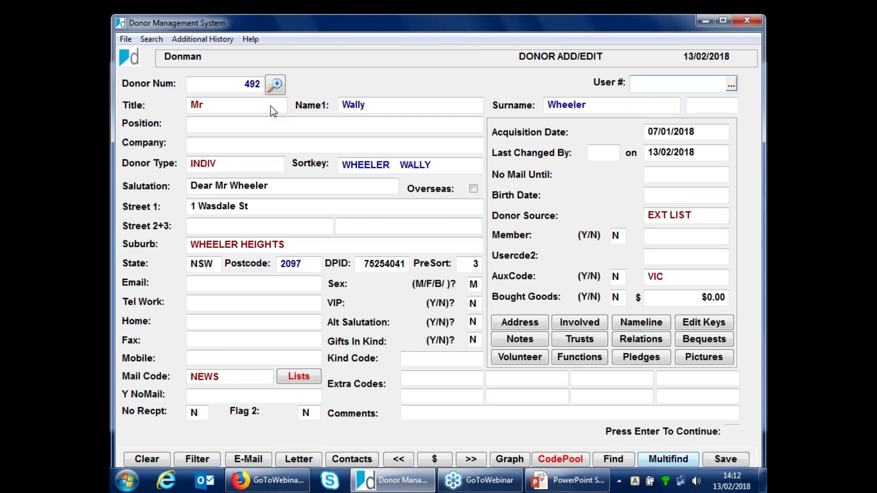
- Exit Donor Add/Edit, then open and close the prospect entry form to reach Prospects
key(Escape)
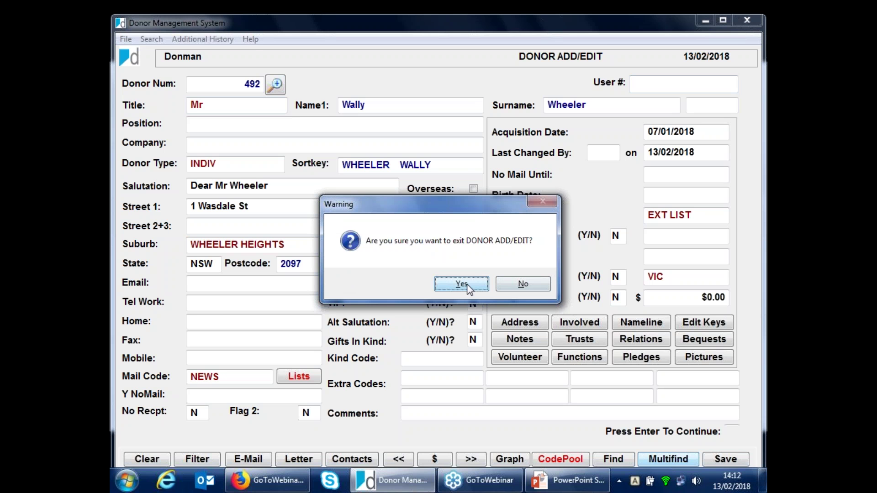
click(462, 284)
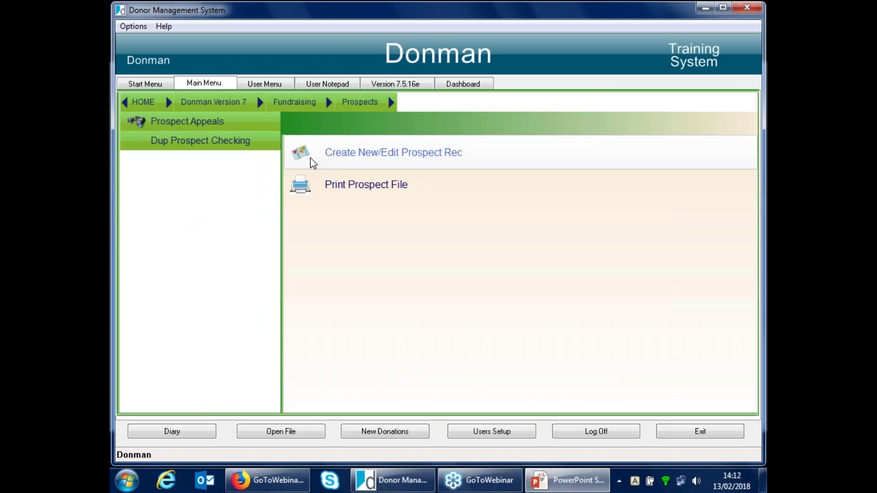
click(389, 155)
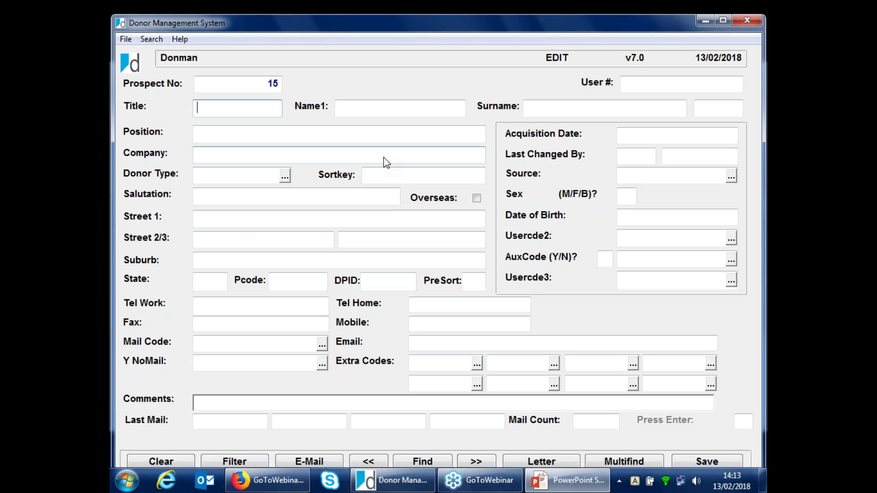
key(Escape)
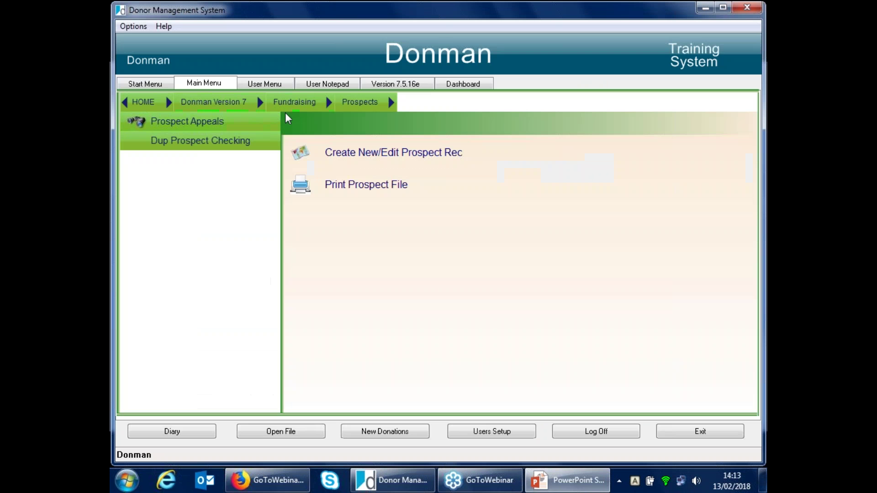
- Launch the General Import Program from Fundraising's Modify History/Archive menu
click(296, 103)
click(186, 219)
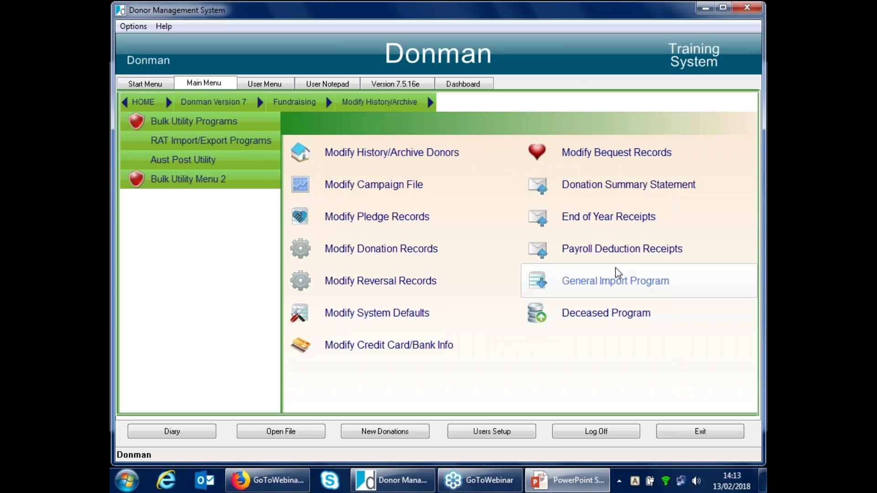
click(591, 287)
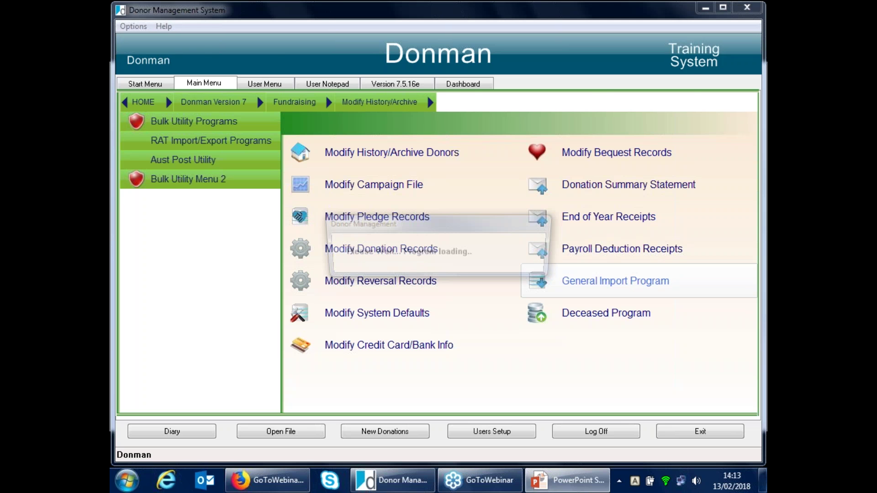
- Set the import to add records (A) into the prospect file (P)
text(A)
key(Tab)
text(P)
key(Tab)
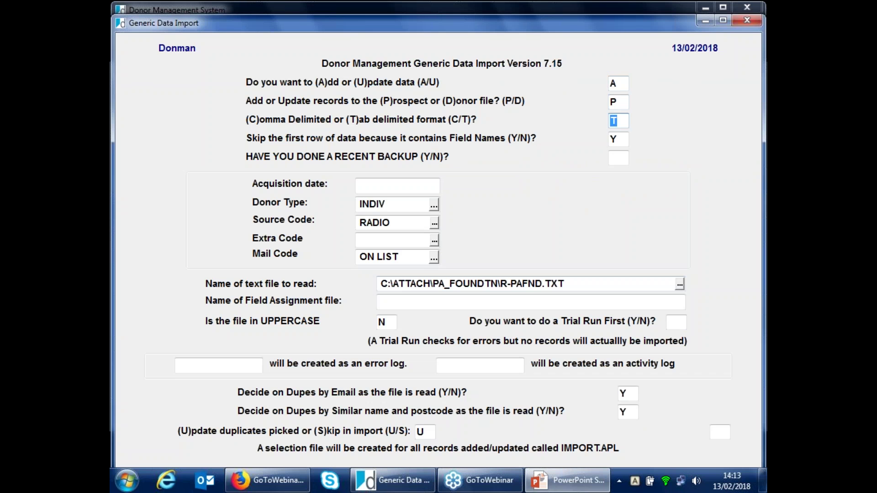